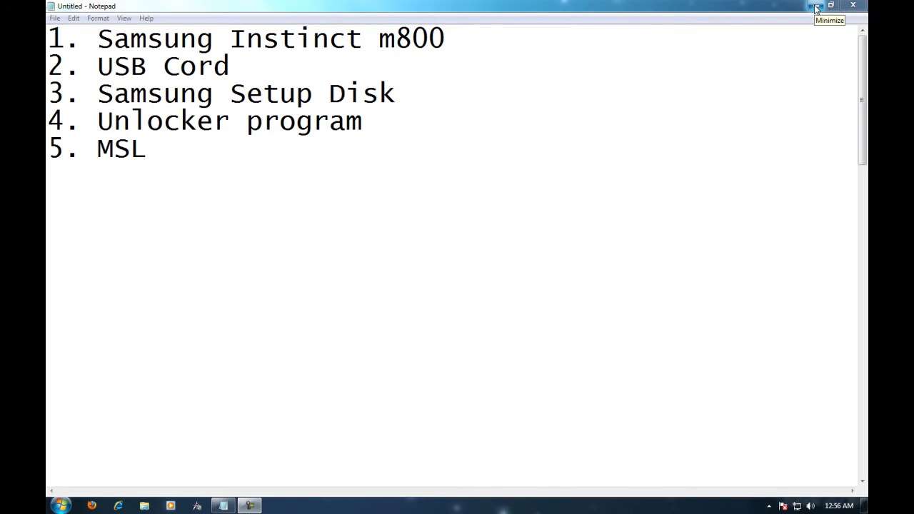
- Run the launcher from the desktop's Instinct Cd Setup folder, choose the USB Driver component, and close the installation wizard
click(816, 6)
drag(65, 330, 131, 319)
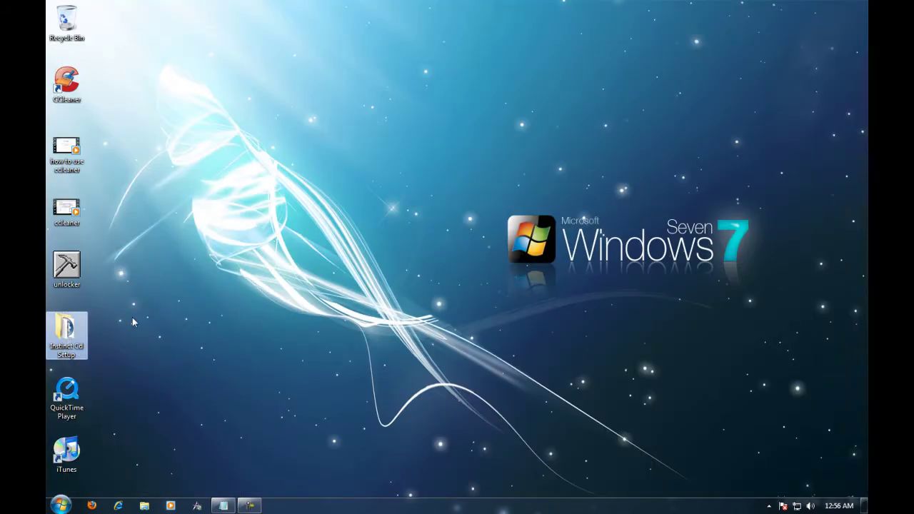
double_click(65, 330)
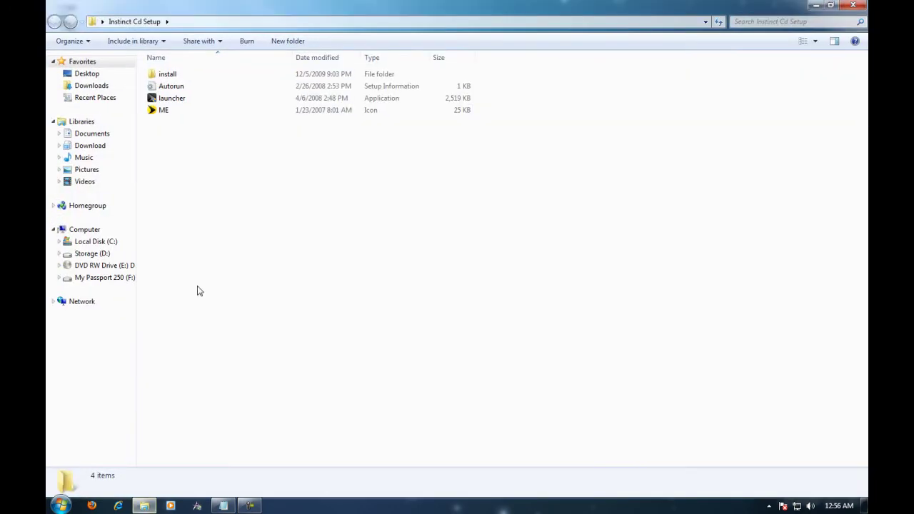
click(171, 99)
double_click(171, 102)
click(461, 277)
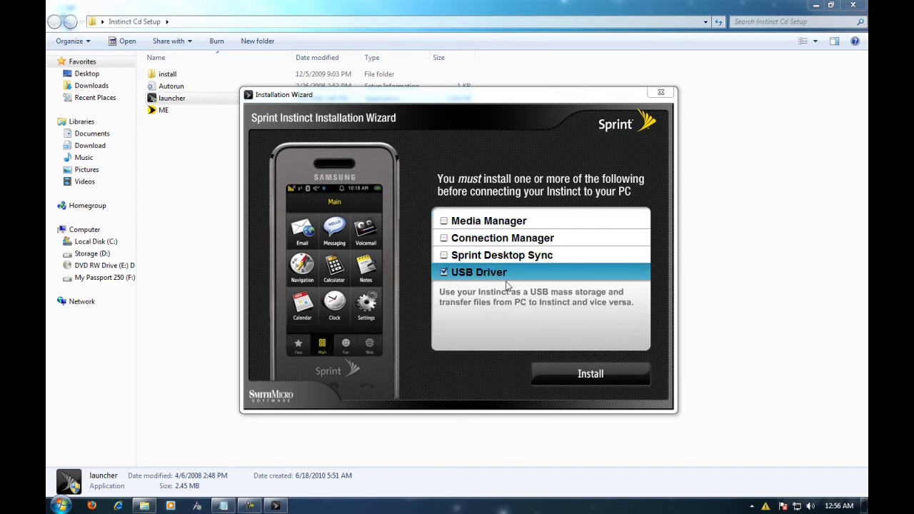
click(660, 93)
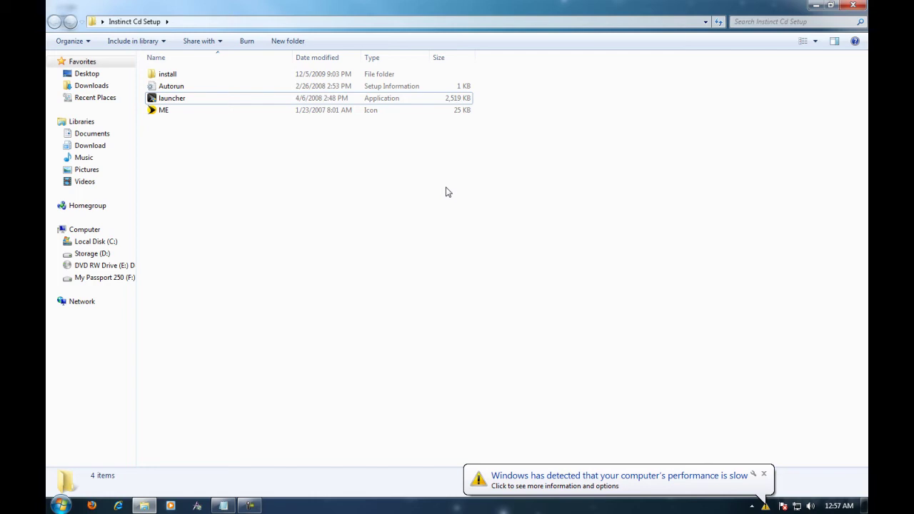
- Check the device driver installation status, and close the status dialog and the setup folder window
click(764, 474)
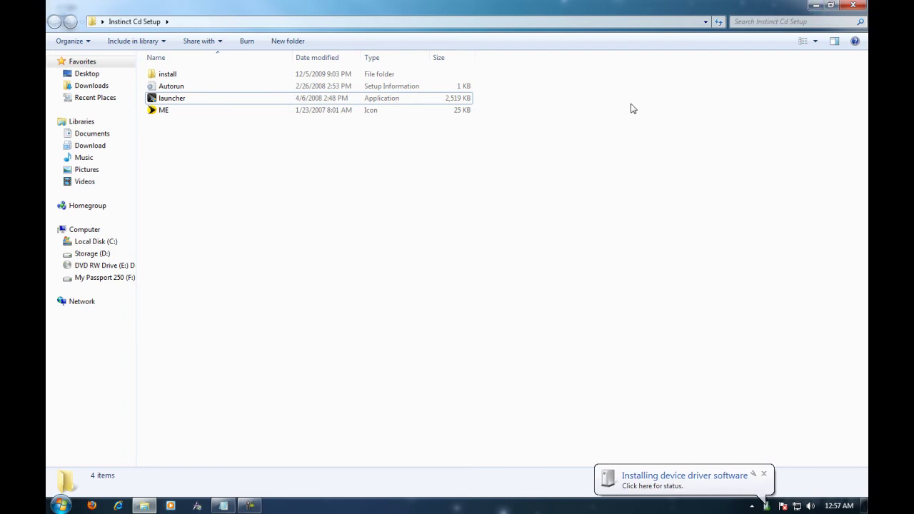
click(682, 476)
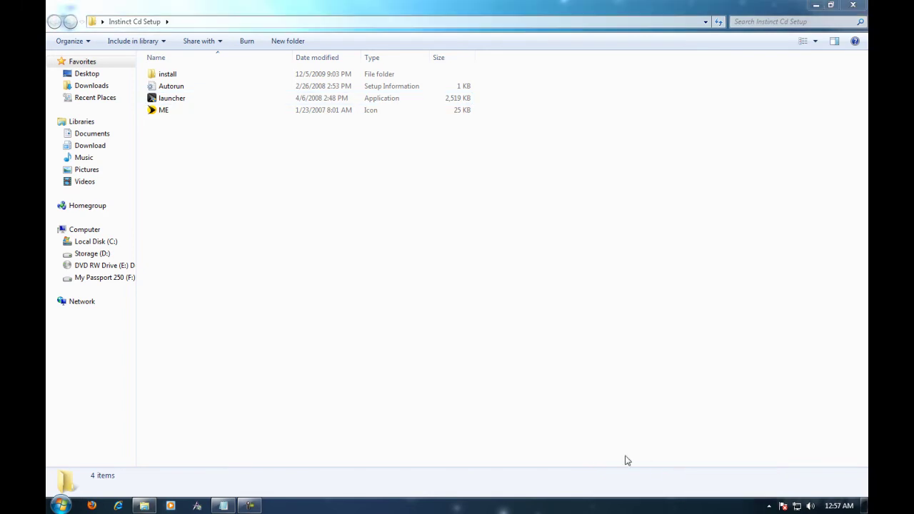
click(853, 5)
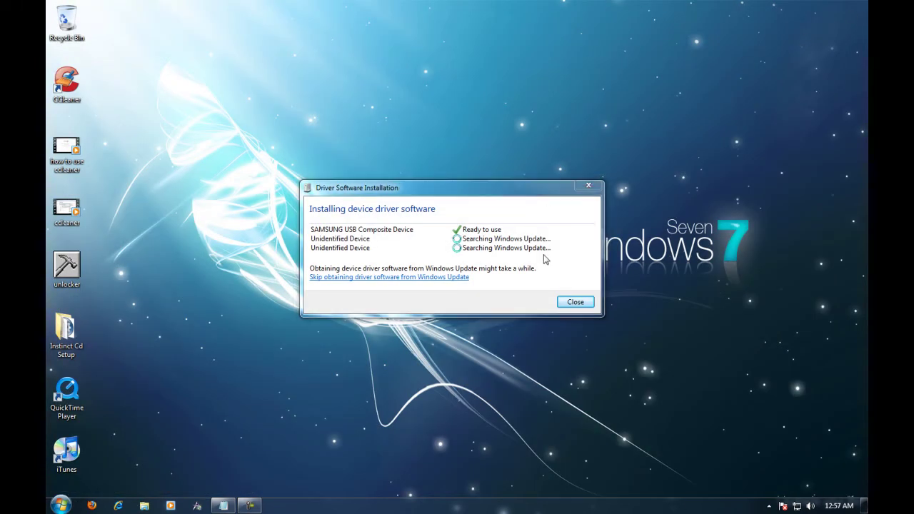
click(575, 303)
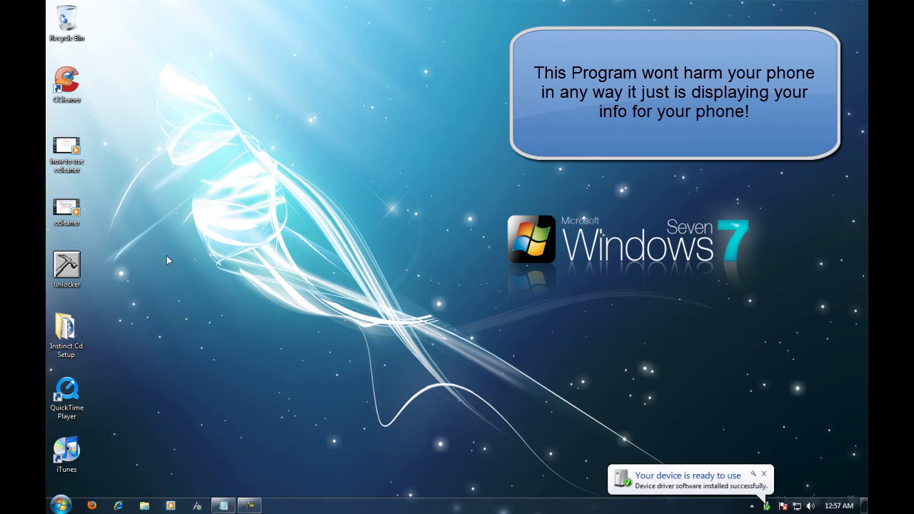
- Run the unlocker program from the desktop as administrator and move its window toward the middle of the screen
right_click(77, 266)
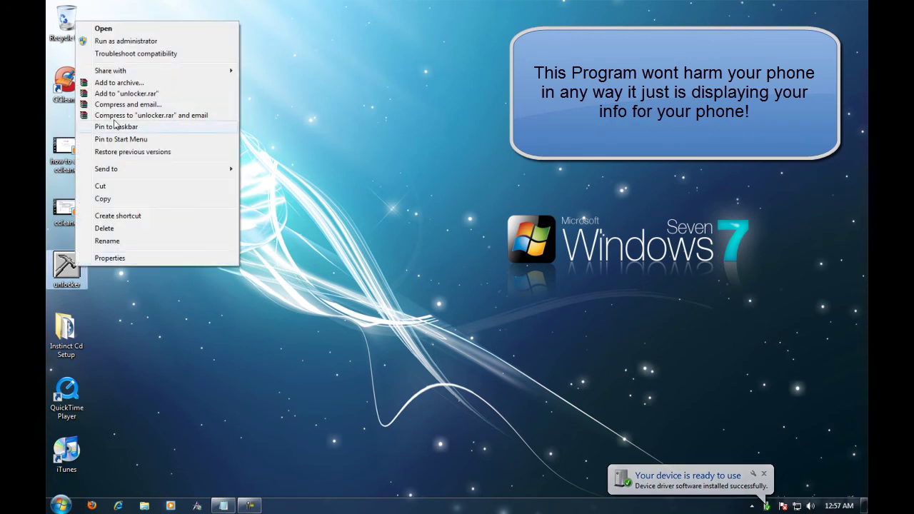
click(123, 40)
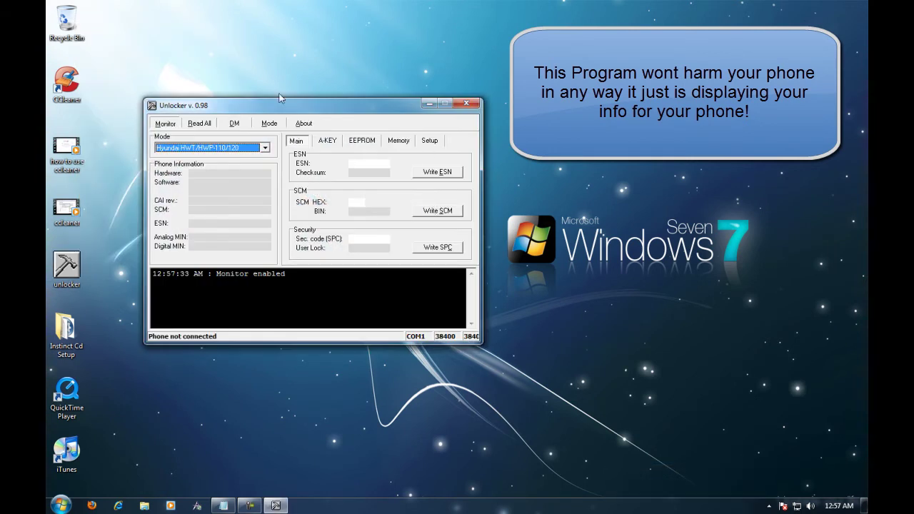
drag(281, 111, 419, 139)
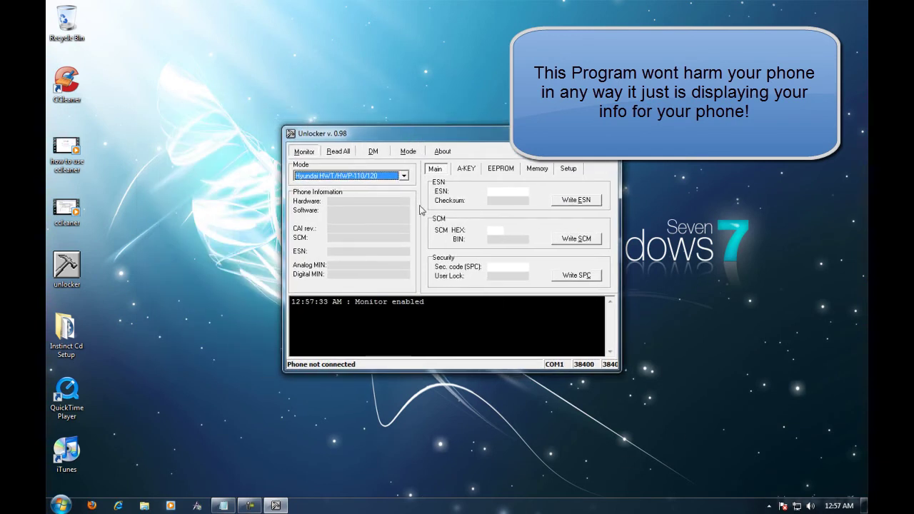
- Set the unlocker's phone mode to Samsung SCH-X430
click(384, 177)
click(384, 177)
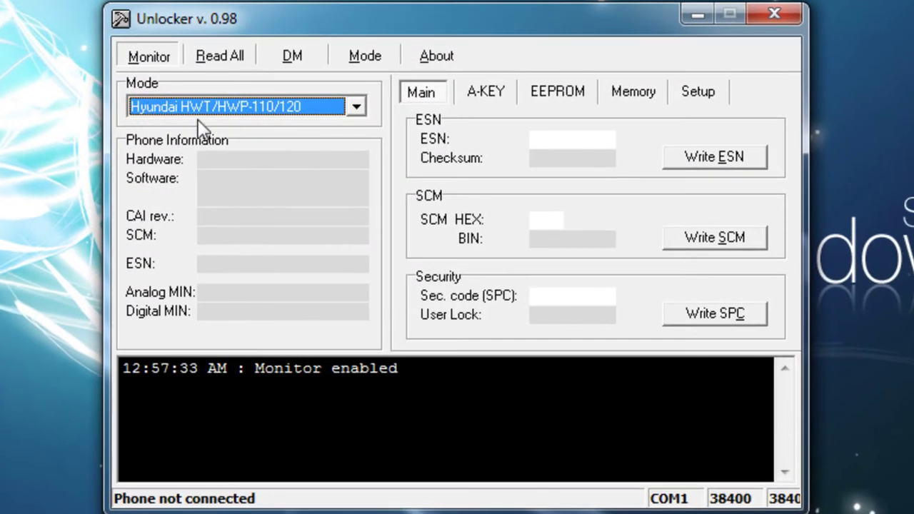
click(205, 113)
click(241, 109)
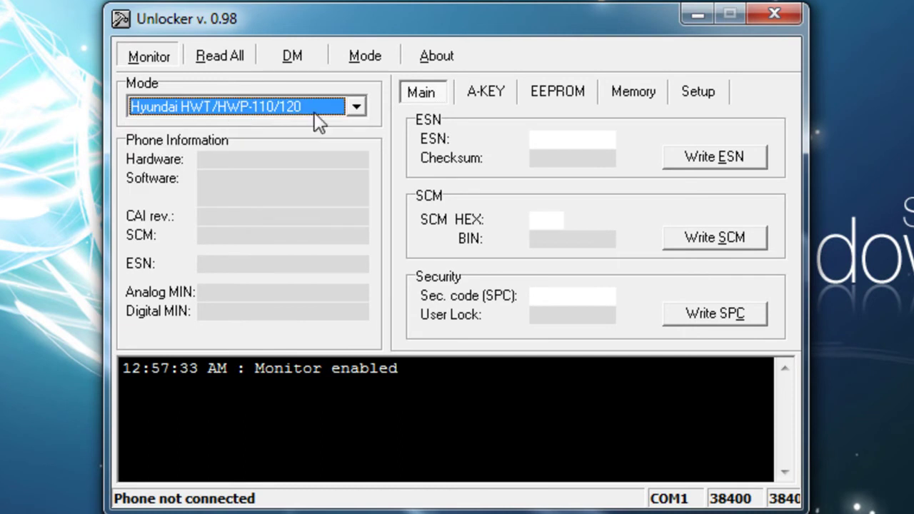
click(236, 107)
drag(351, 160, 350, 191)
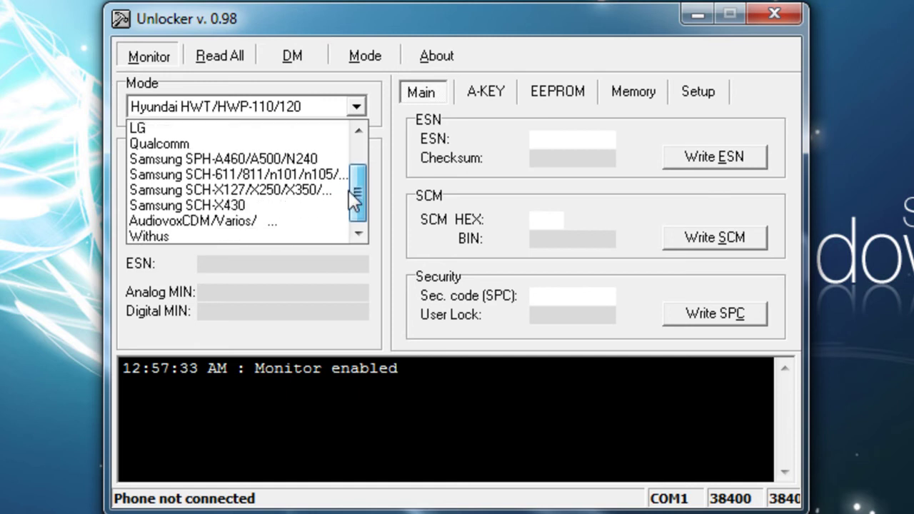
click(223, 205)
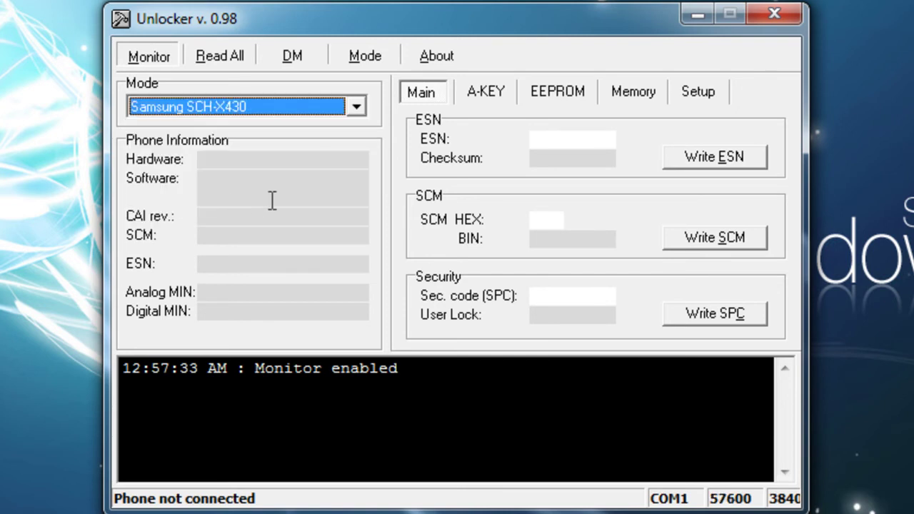
- Try the serial ports from COM1 to COM10 in the COM settings and set the port to COM5
click(702, 98)
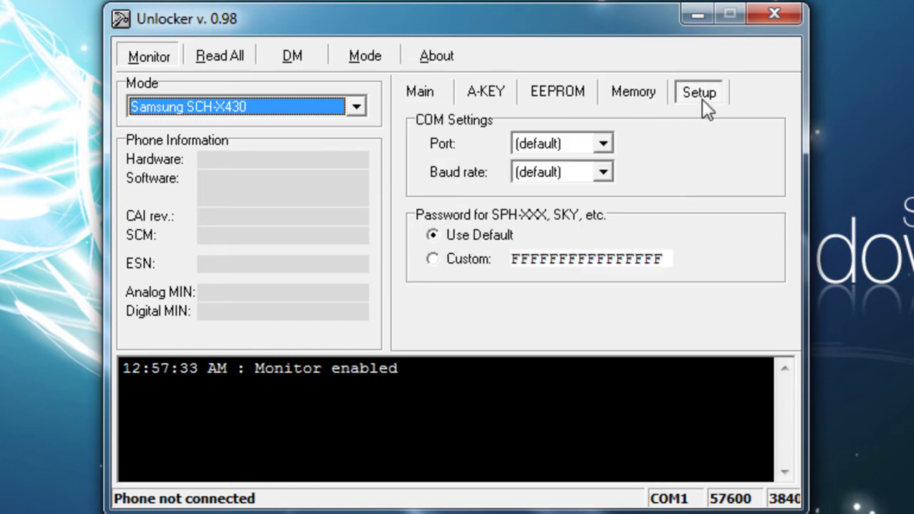
click(571, 147)
click(528, 180)
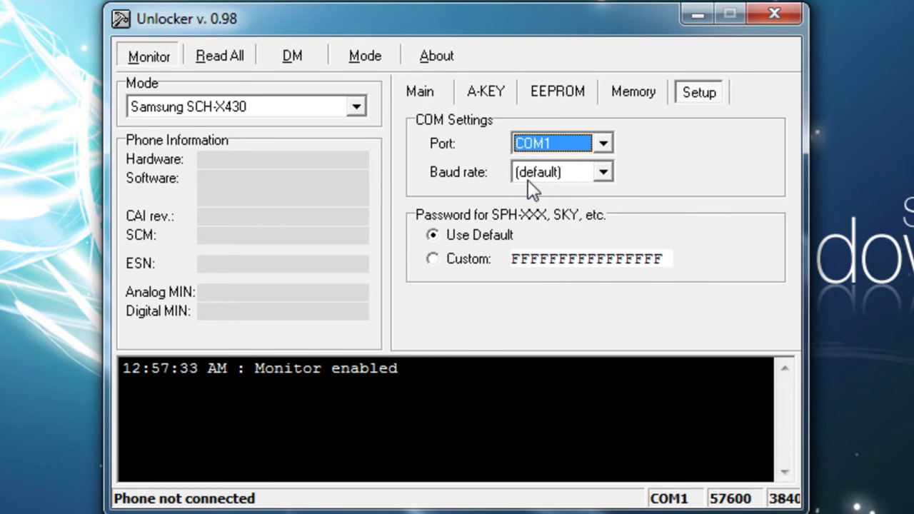
key(Down)
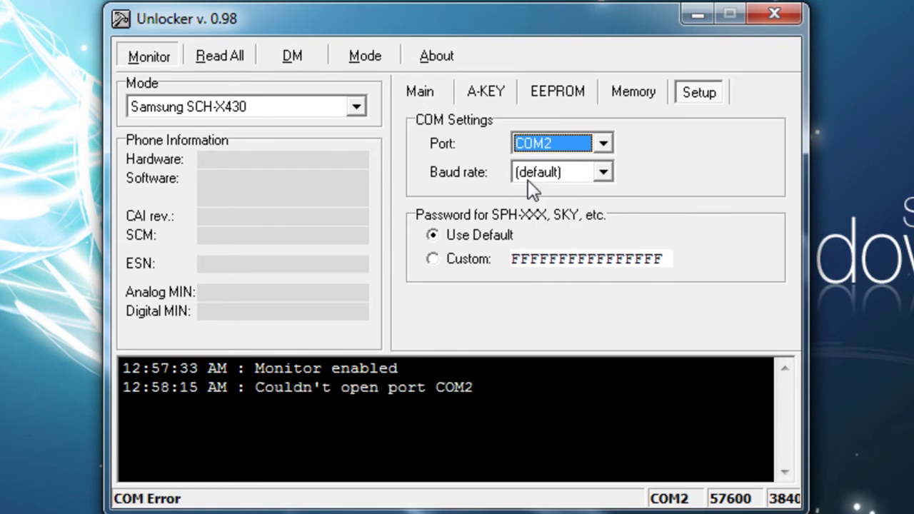
key(Down)
key(Down)
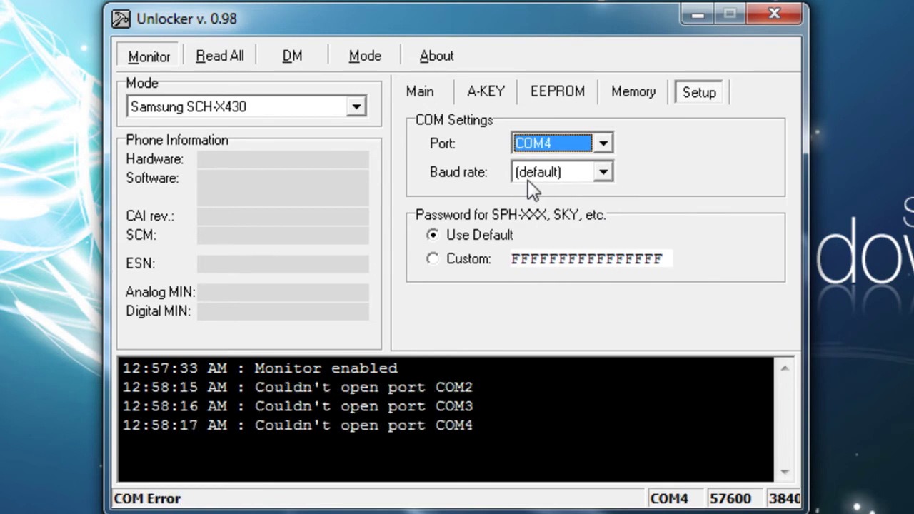
key(Down)
key(Down)
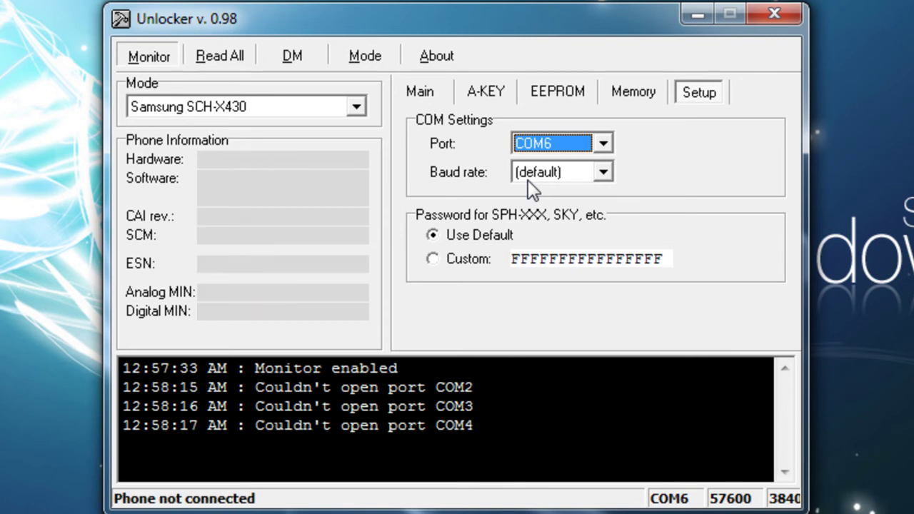
key(Up)
key(Down)
key(Down)
key(Down)
key(Down)
key(Down)
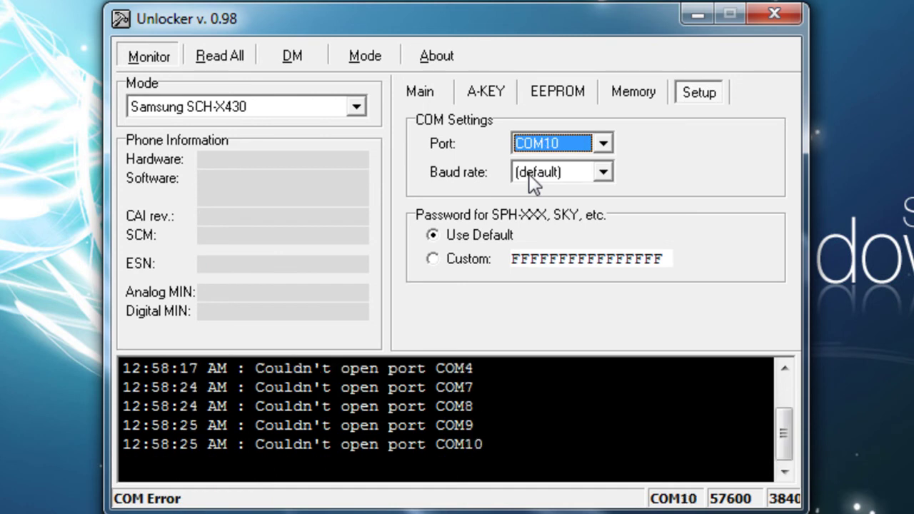
key(Up)
key(Up)
key(Up)
key(Up)
key(Up)
key(Up)
key(Up)
key(Up)
key(Up)
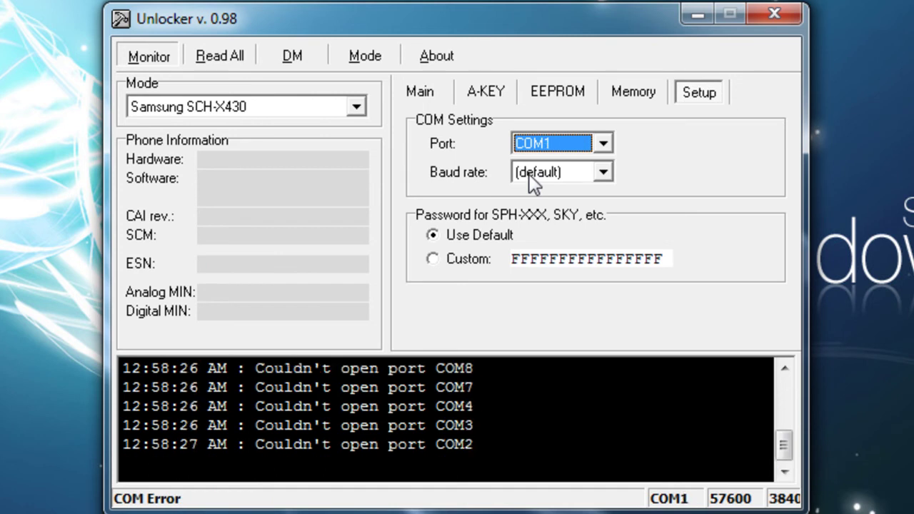
key(Down)
key(Down)
key(Down)
key(Down)
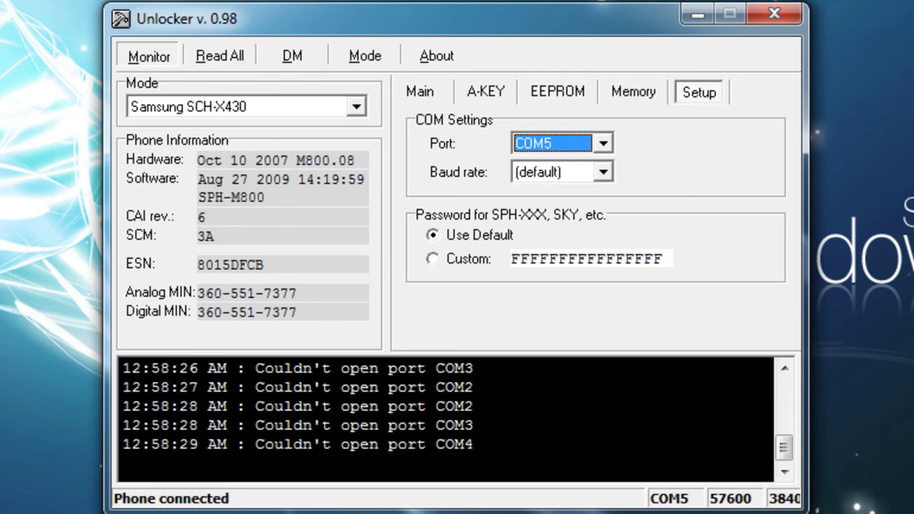
- View the connected phone's security code (SPC) among the main phone data and close the unlocker
click(424, 93)
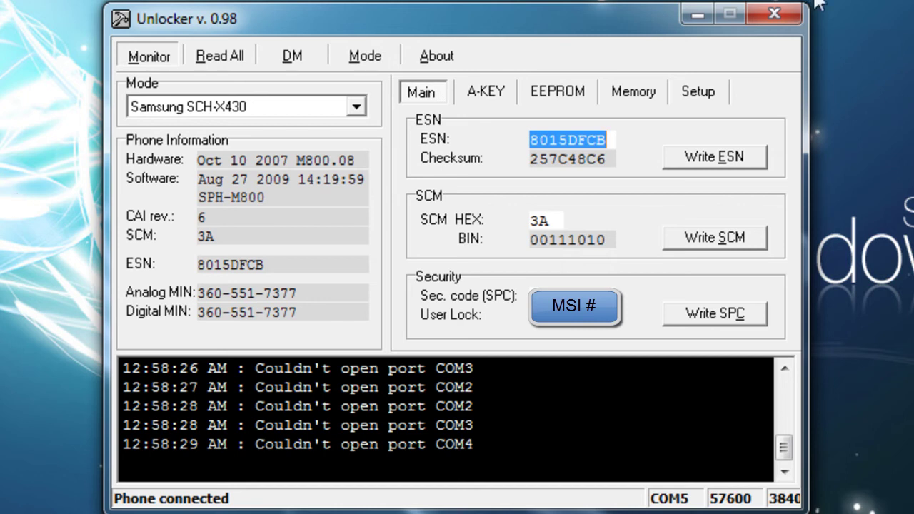
click(775, 16)
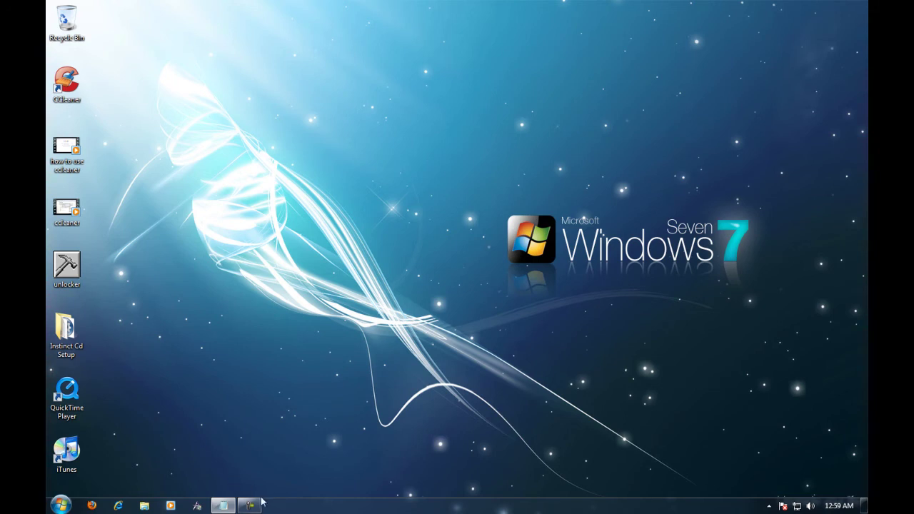
- Switch to the Notepad notes and find the ##DEBUGMENU# (##332846368#) dialing instruction
mouse_move(224, 506)
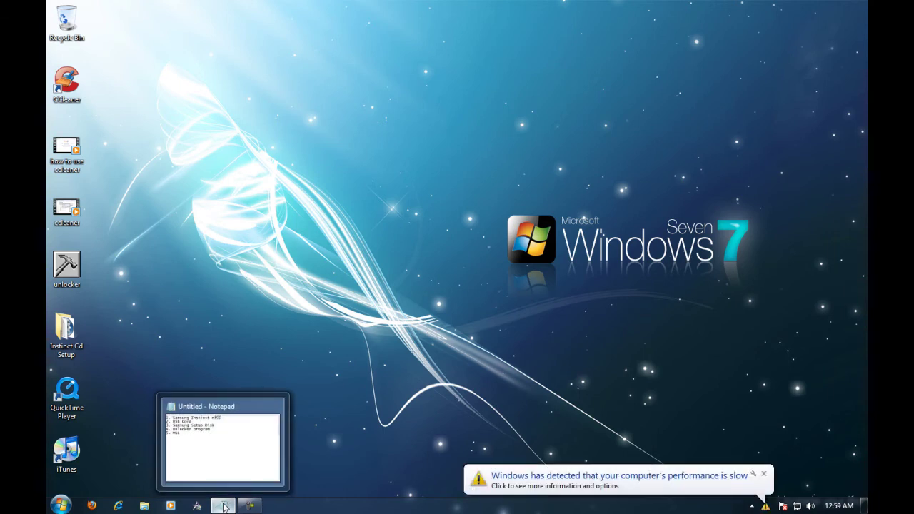
click(225, 505)
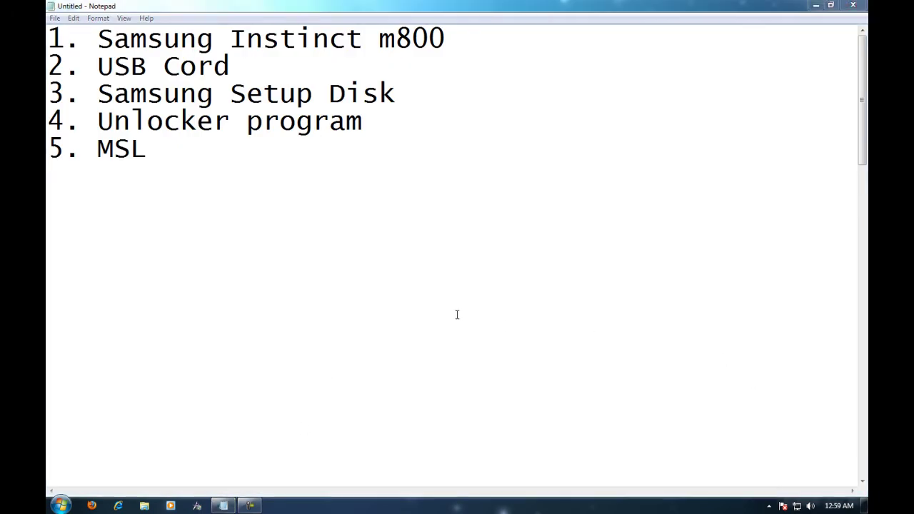
scroll(391, 300, down, 15)
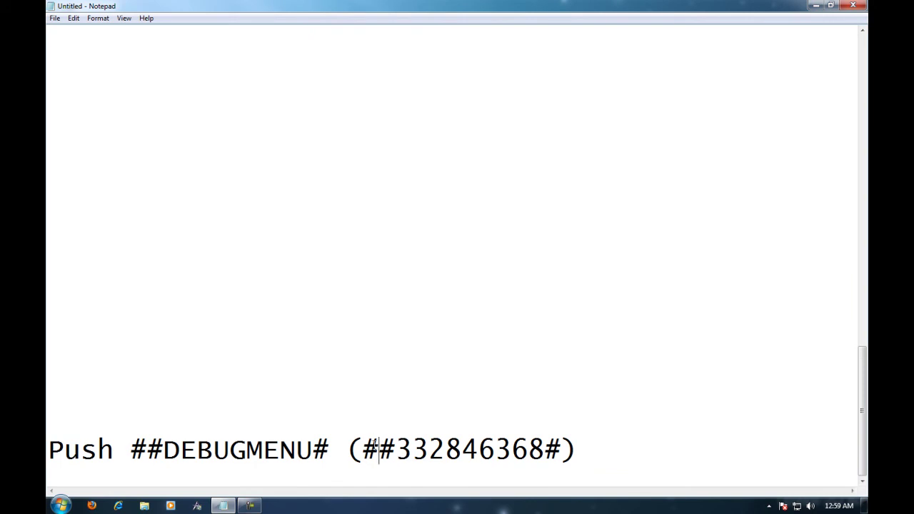
drag(364, 445, 347, 449)
click(364, 448)
double_click(364, 449)
click(414, 449)
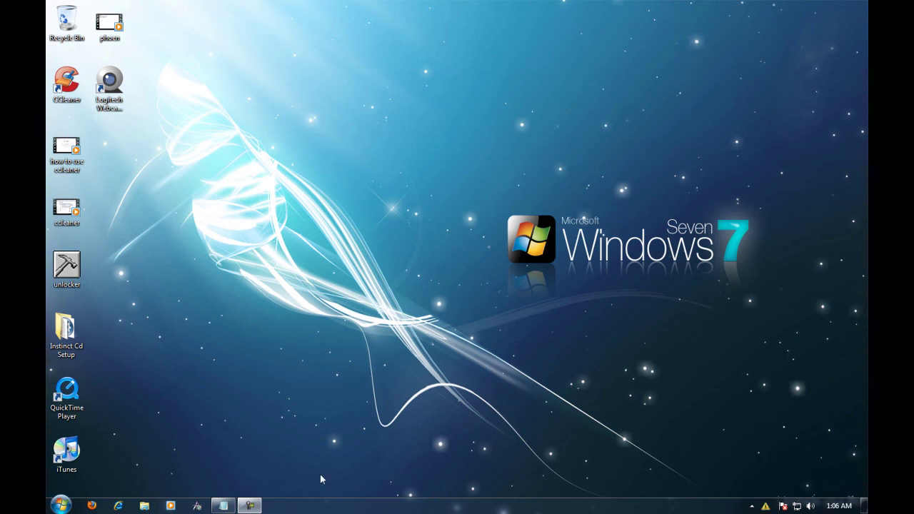
- Search Windows for "network", open the Network and Sharing Center maximized, and start setting up a new connection or network
click(62, 503)
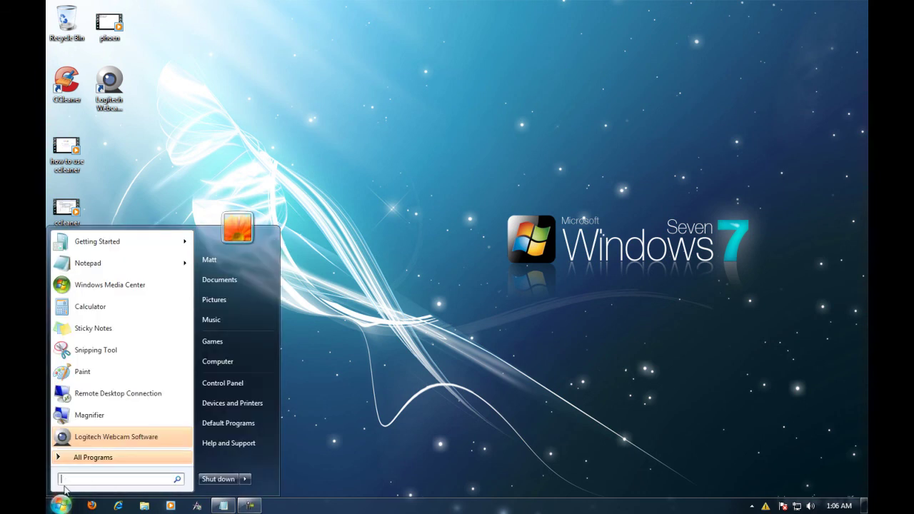
text(network)
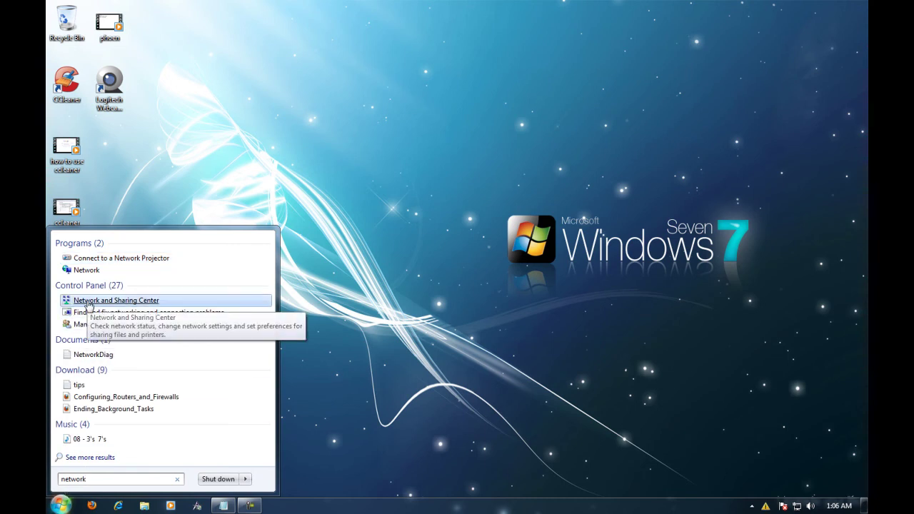
click(87, 302)
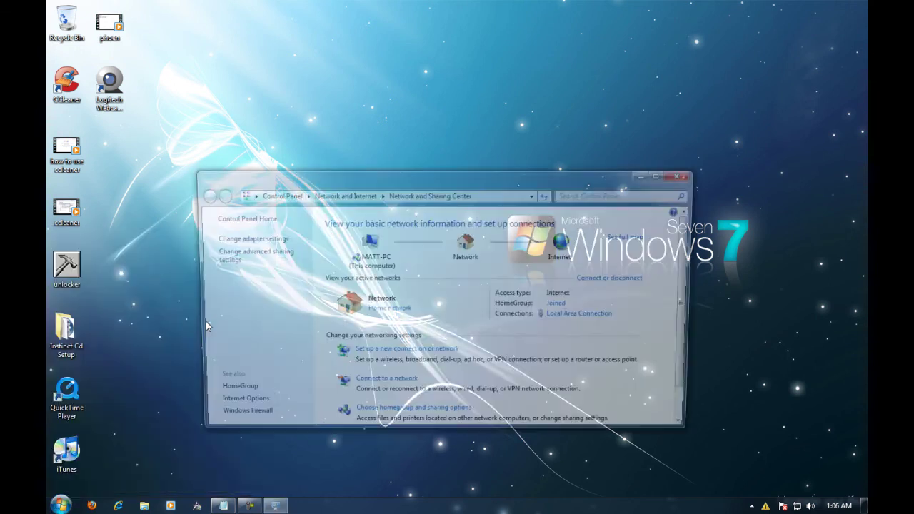
key(super+Up)
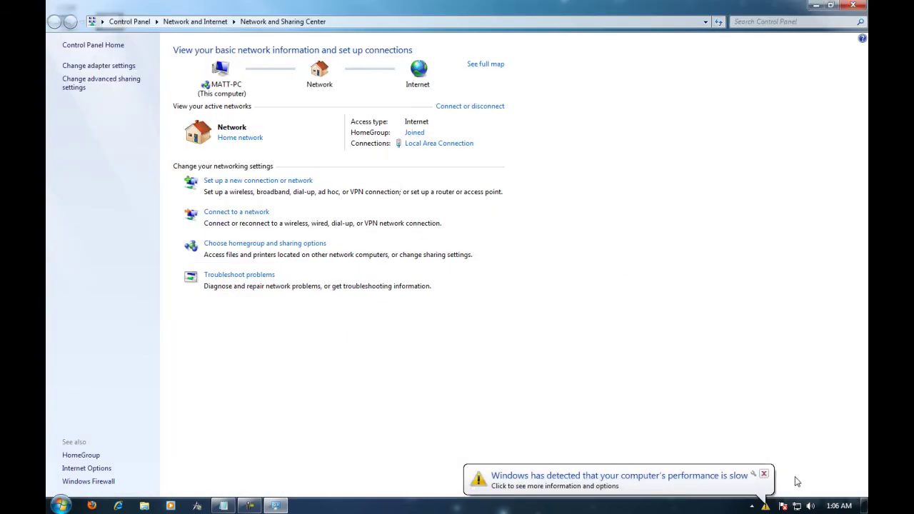
click(764, 474)
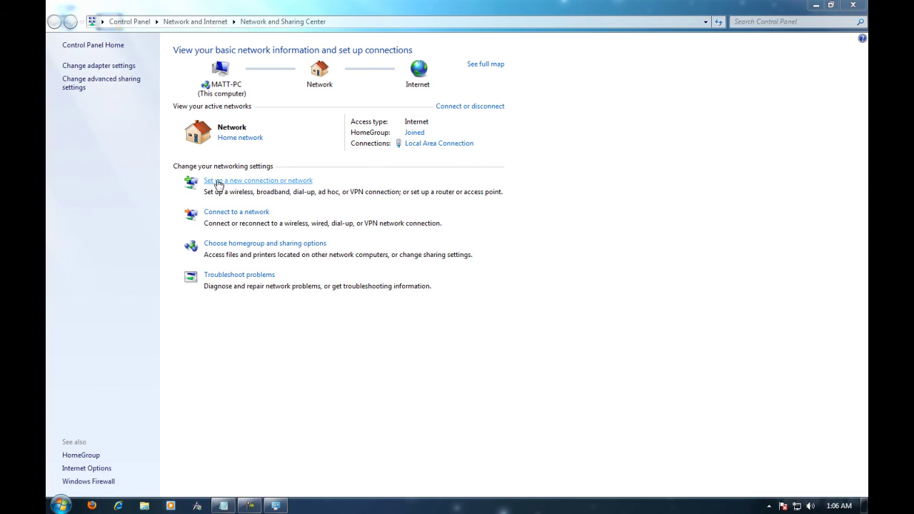
click(283, 183)
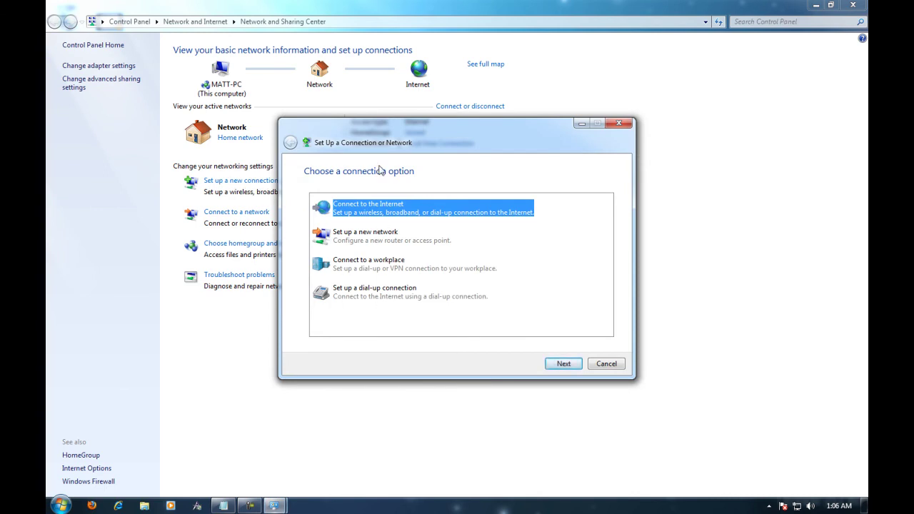
- Choose to set up a dial-up connection and enter #777 as its dial-up phone number
click(339, 297)
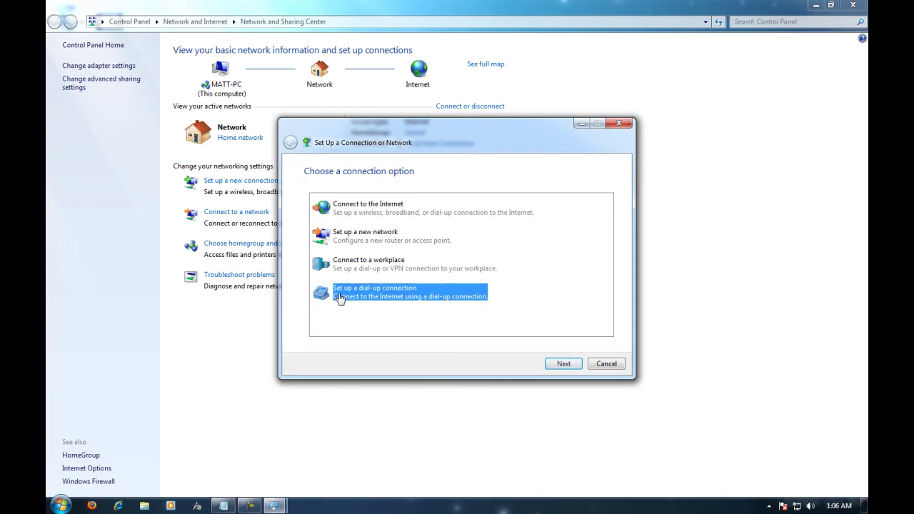
click(567, 364)
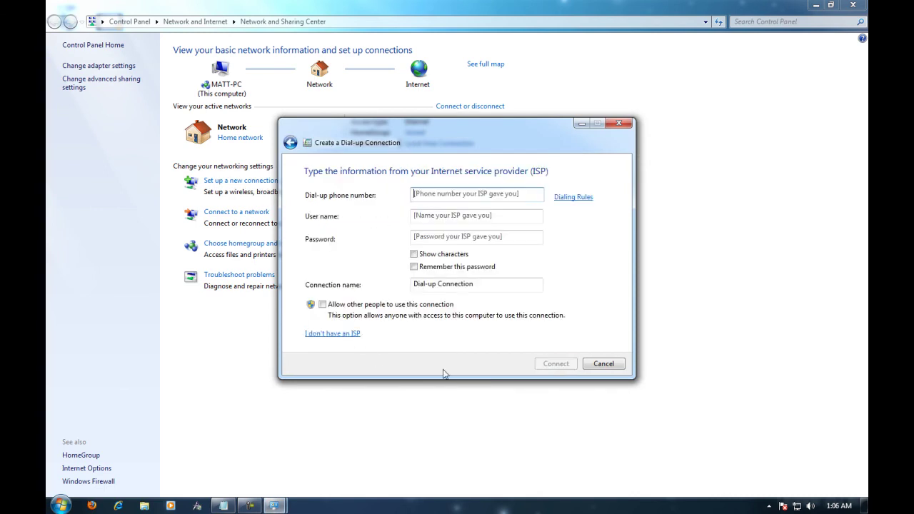
click(465, 197)
text(#777)
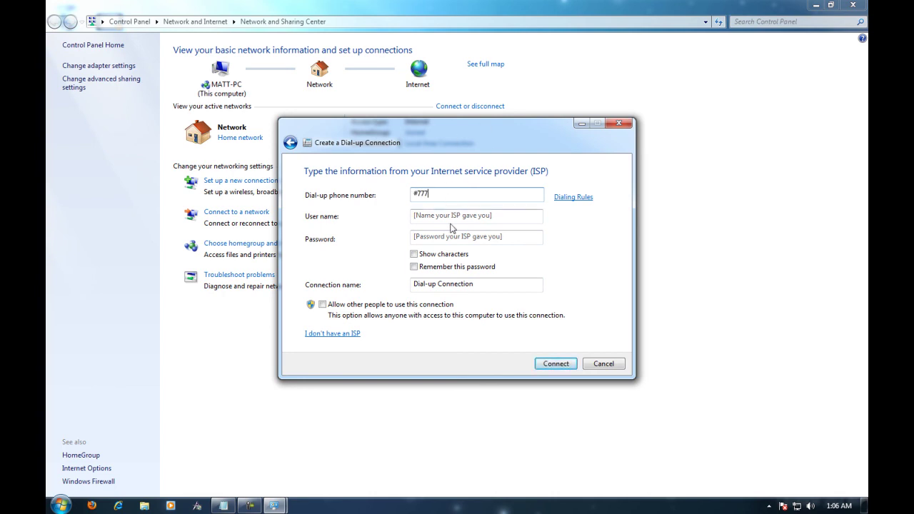
- Name the dial-up connection Instinct, then close the setup wizard and the Network and Sharing Center
click(440, 284)
drag(474, 285, 316, 275)
key(End)
key(shift+Home)
key(End)
key(ctrl+shift+Left)
key(ctrl+shift+Left)
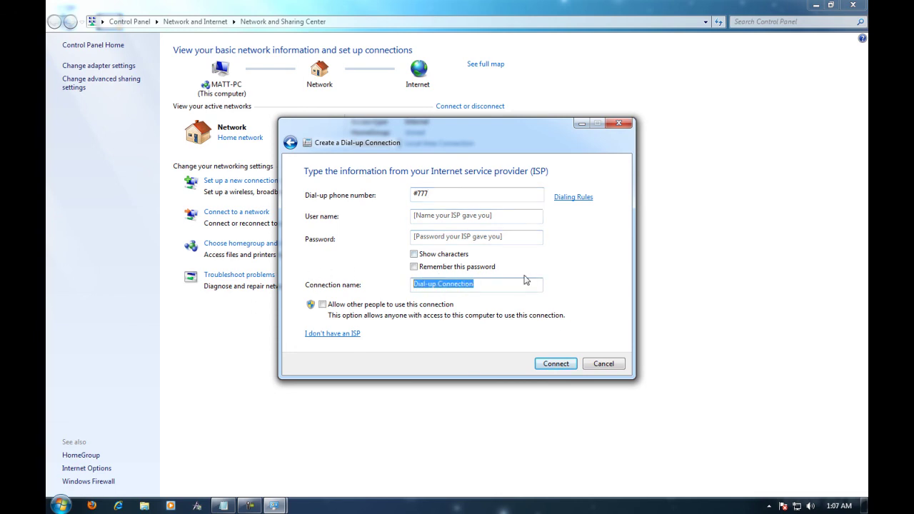
text(Instic)
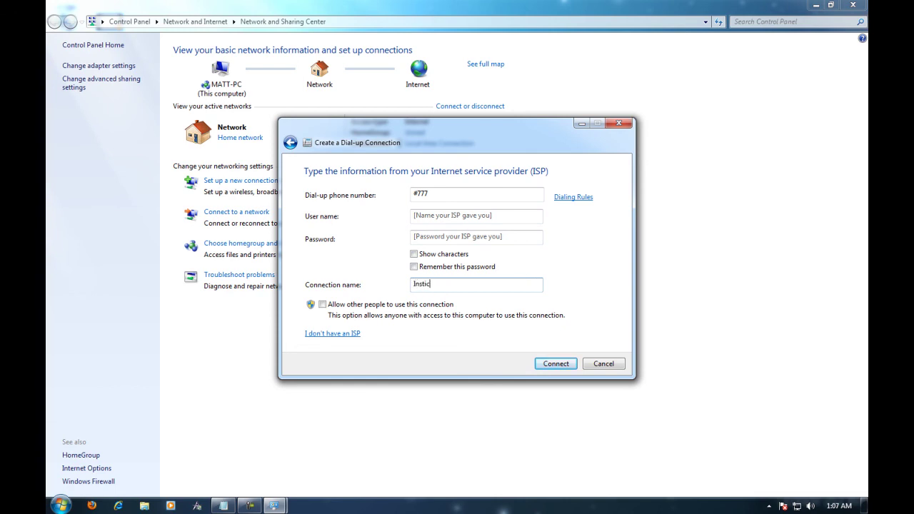
key(BackSpace)
key(BackSpace)
key(BackSpace)
text(inct)
click(604, 364)
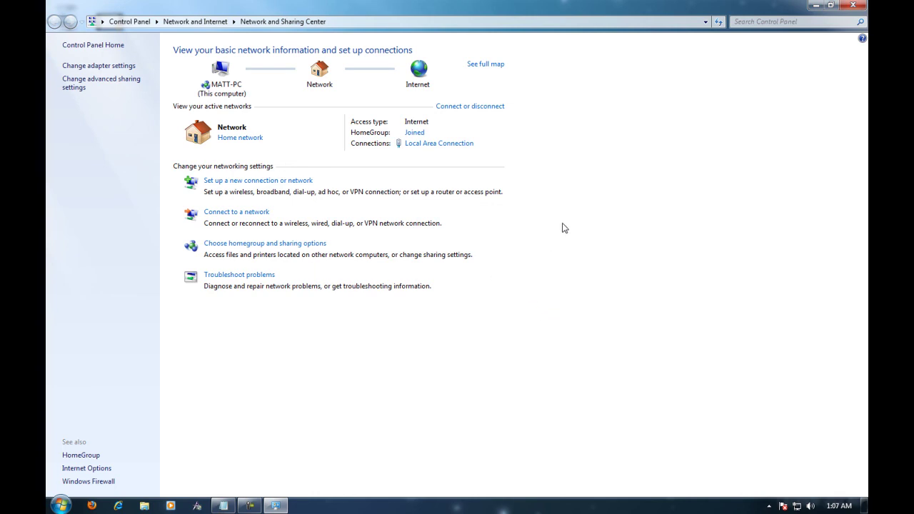
click(853, 5)
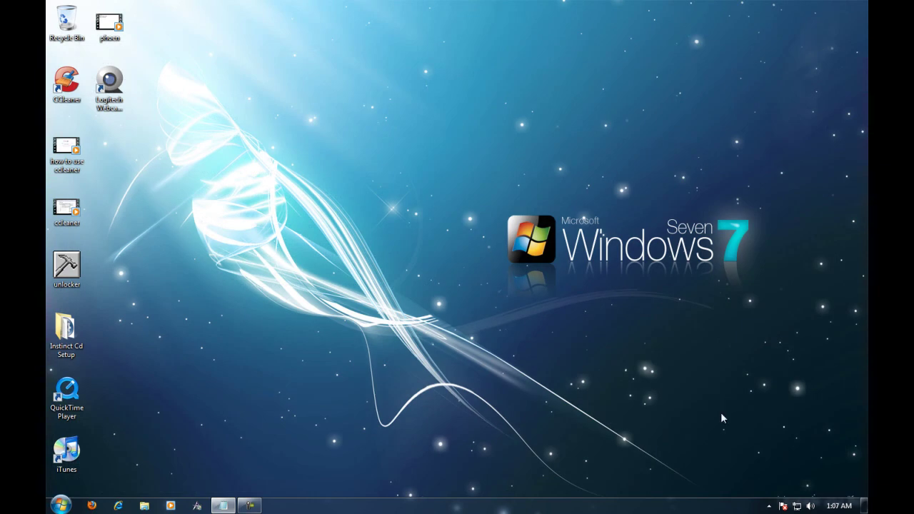
- Connect to the Instinct dial-up connection from the available networks, dialing #777 with the user name and password left blank
click(797, 505)
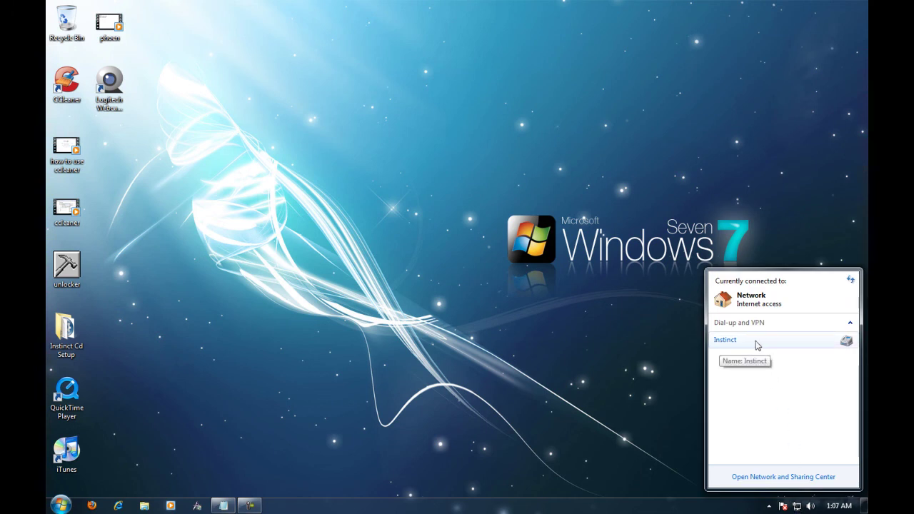
click(726, 343)
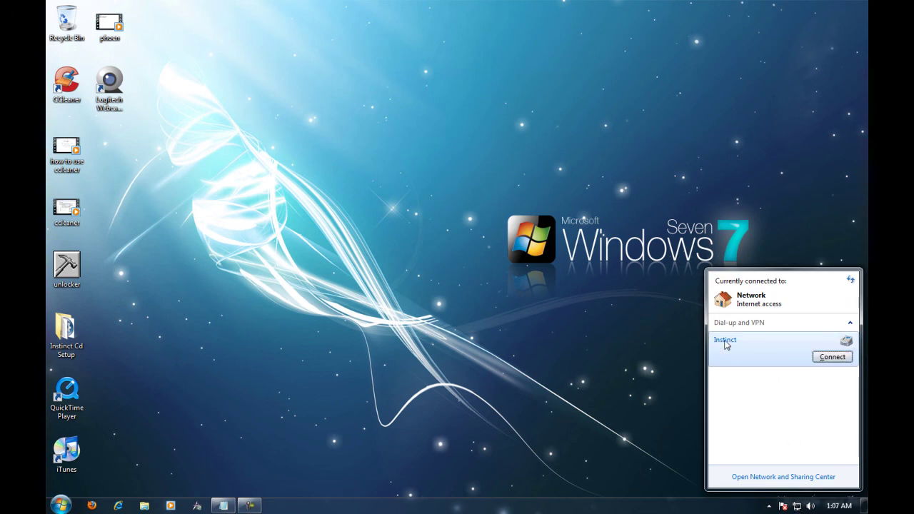
click(832, 358)
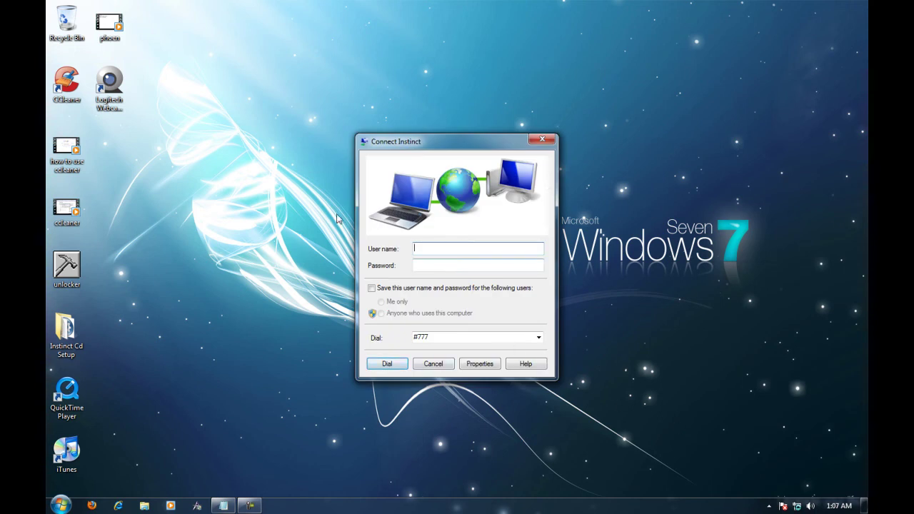
click(387, 369)
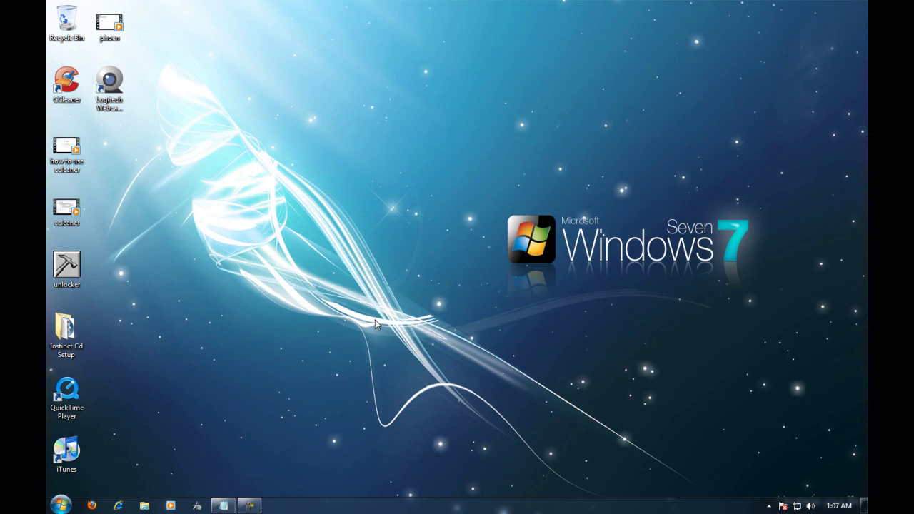
- Open the Firefox web browser
click(91, 505)
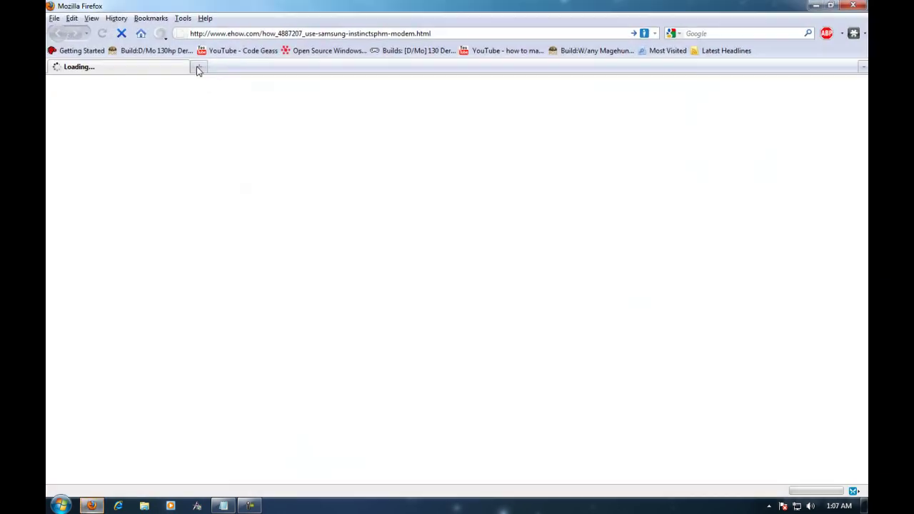